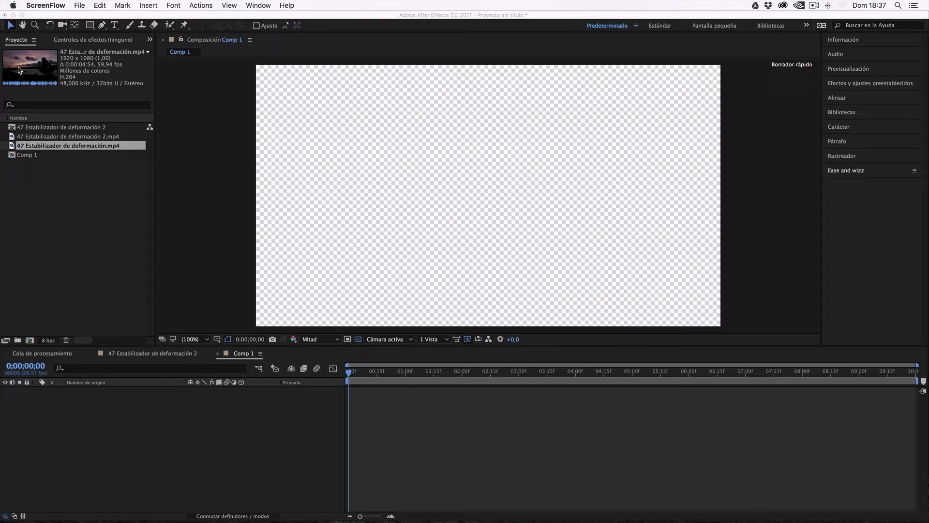
# - Look over the two "47 Estabilizador de deformación" video clips in the project and the lesson folder in Finder
pyautogui.click(37, 71)
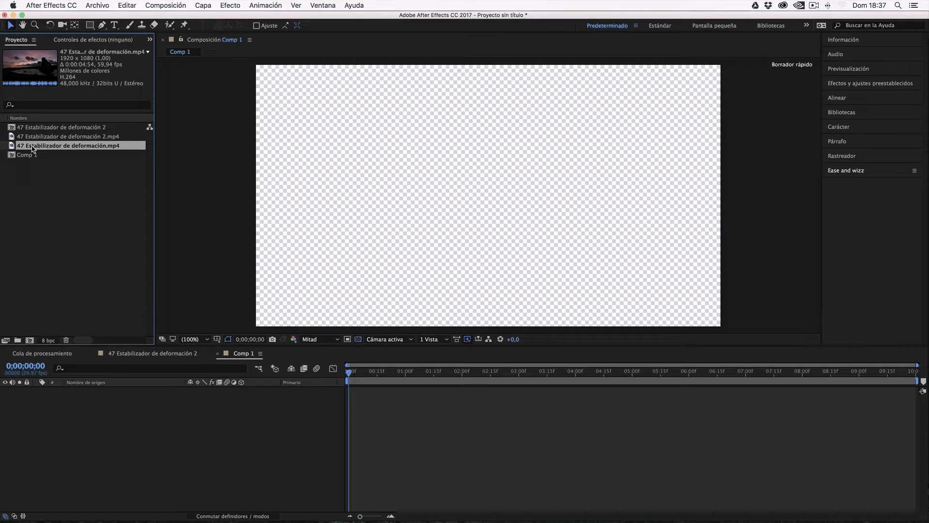
pyautogui.click(31, 137)
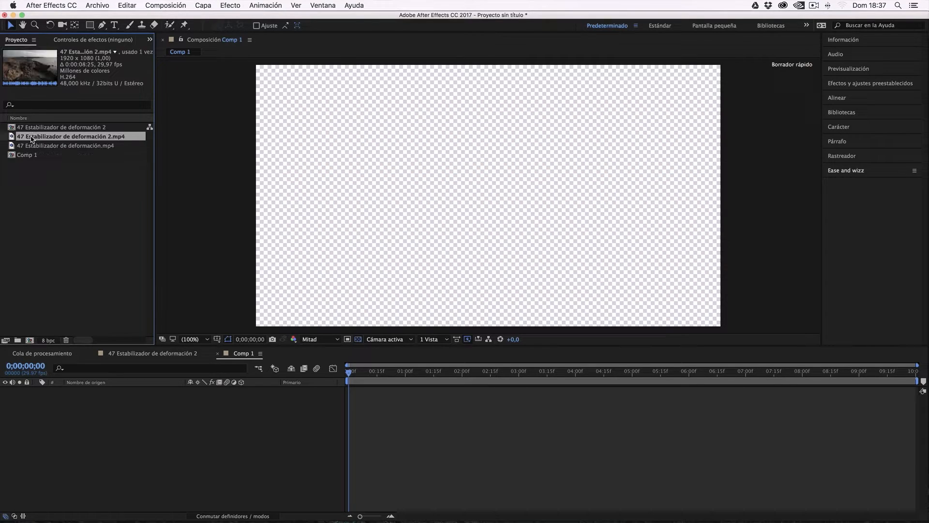
pyautogui.click(28, 147)
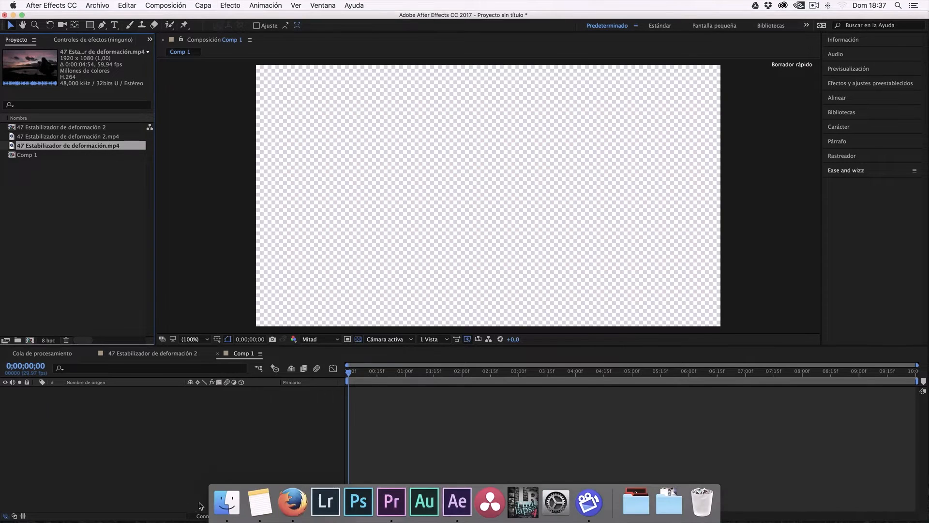
pyautogui.click(228, 505)
pyautogui.click(291, 221)
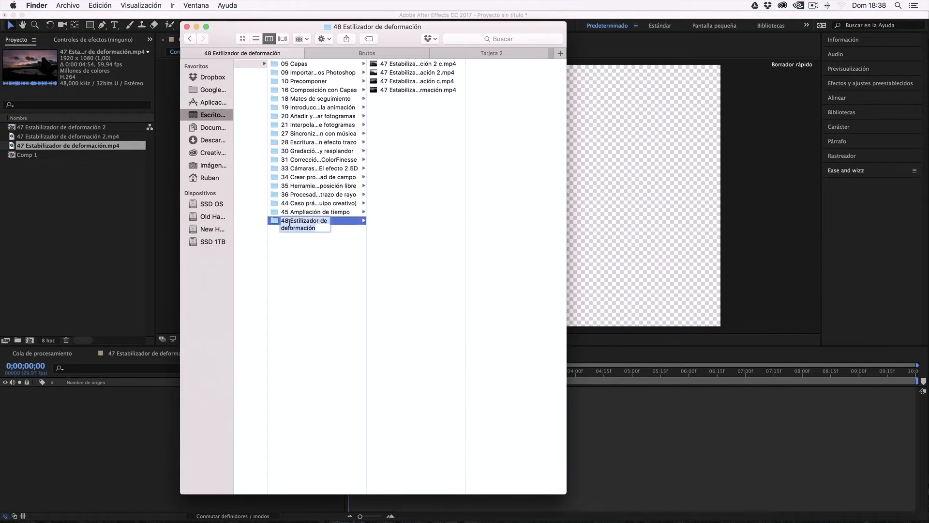
pyautogui.click(33, 146)
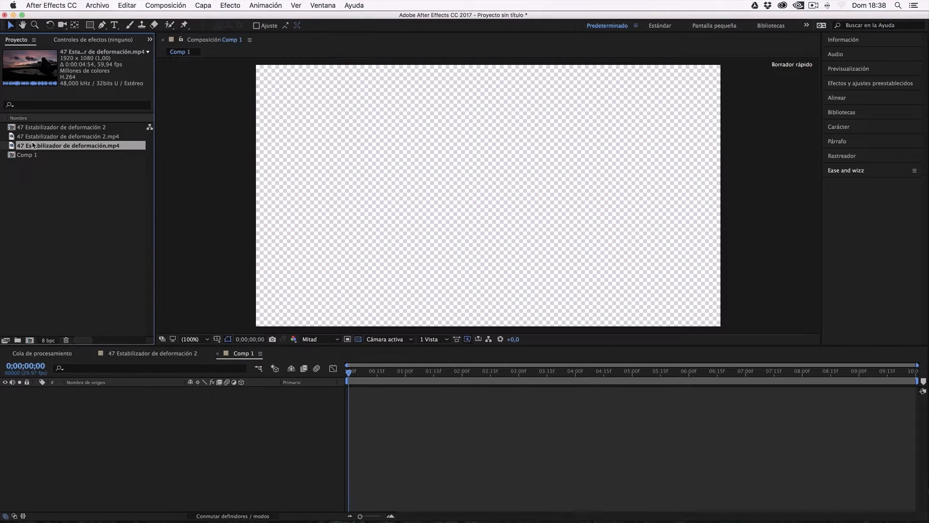
# - Add "47 Estabilizador de deformación.mp4" to Comp 1 as a layer and preview its playback
pyautogui.moveTo(20, 148); pyautogui.dragTo(114, 416)
pyautogui.press('space')
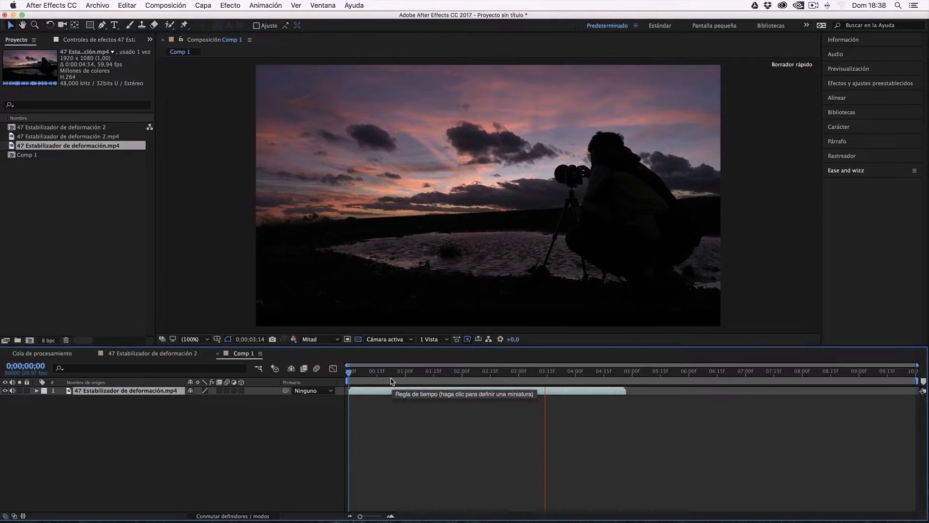
pyautogui.press('space')
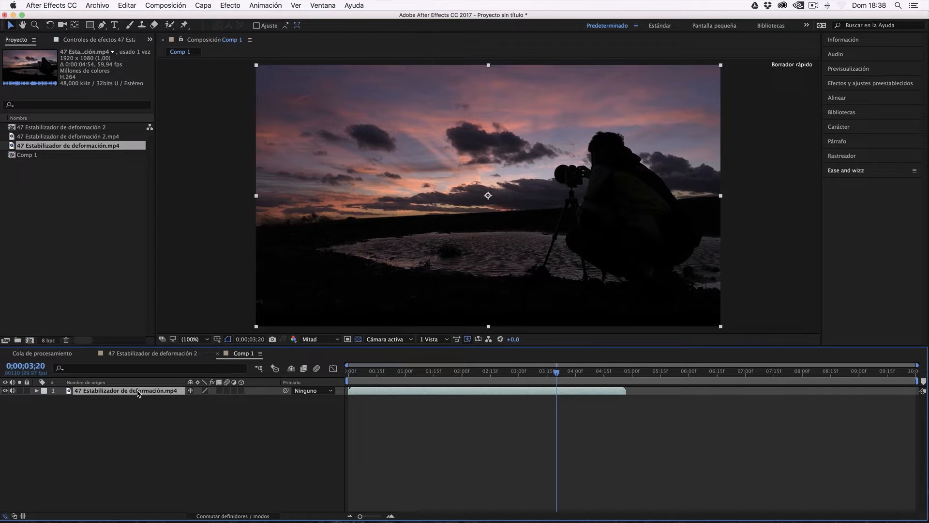
# - Apply Estabilizador deformación VFX to the sunset clip and enable Análisis detallado in its advanced settings
pyautogui.click(264, 3)
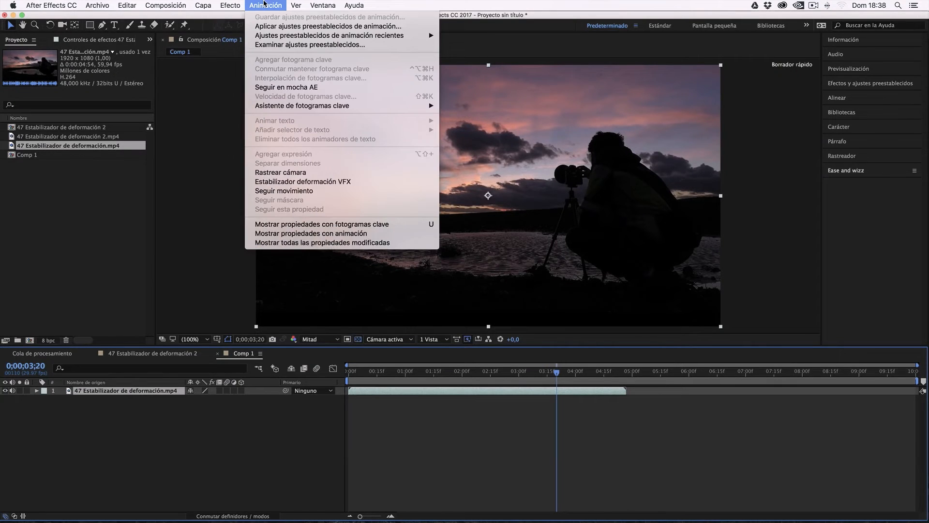
pyautogui.click(350, 186)
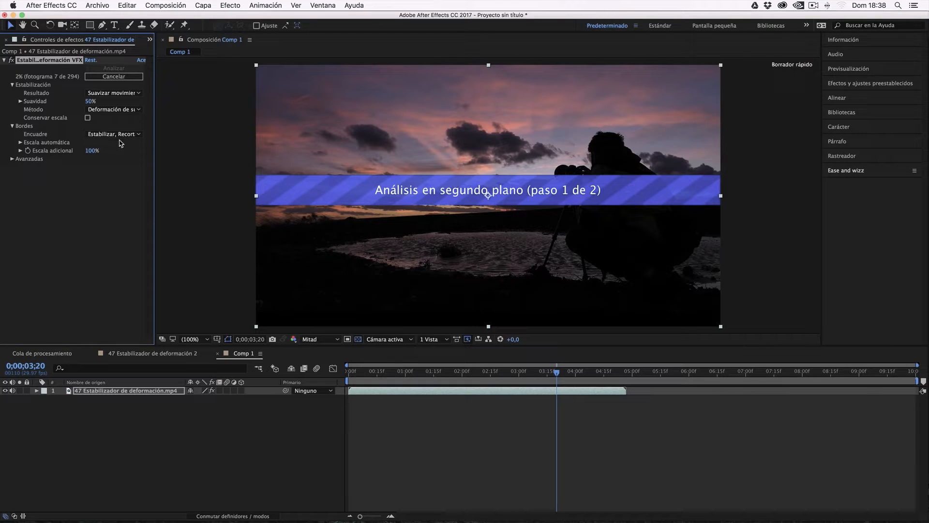
pyautogui.click(13, 159)
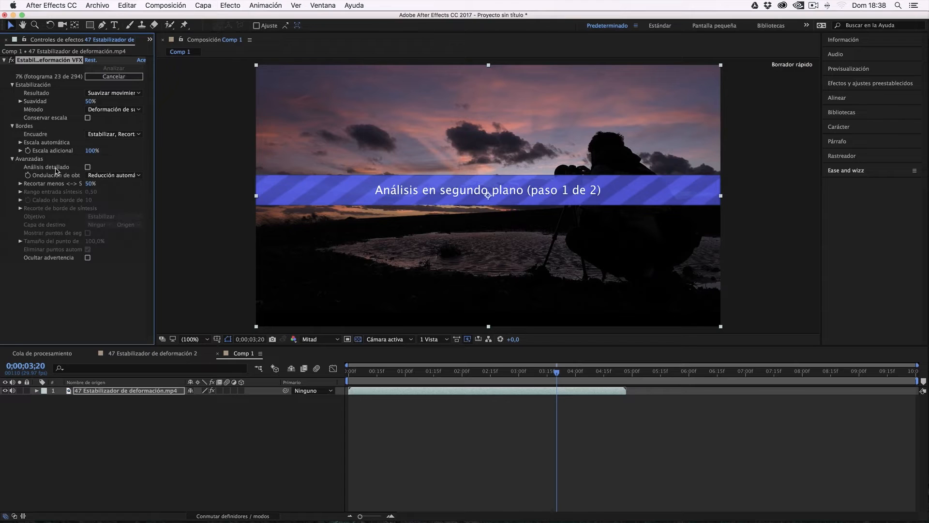
pyautogui.click(87, 167)
pyautogui.click(13, 159)
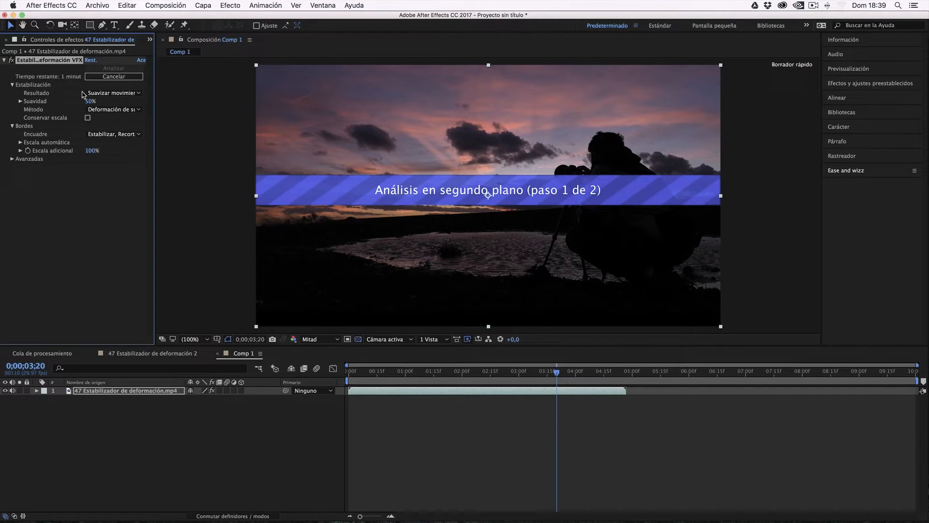
# - Set the stabilizer's Resultado to Sin movimiento and review the available Método options
pyautogui.click(104, 92)
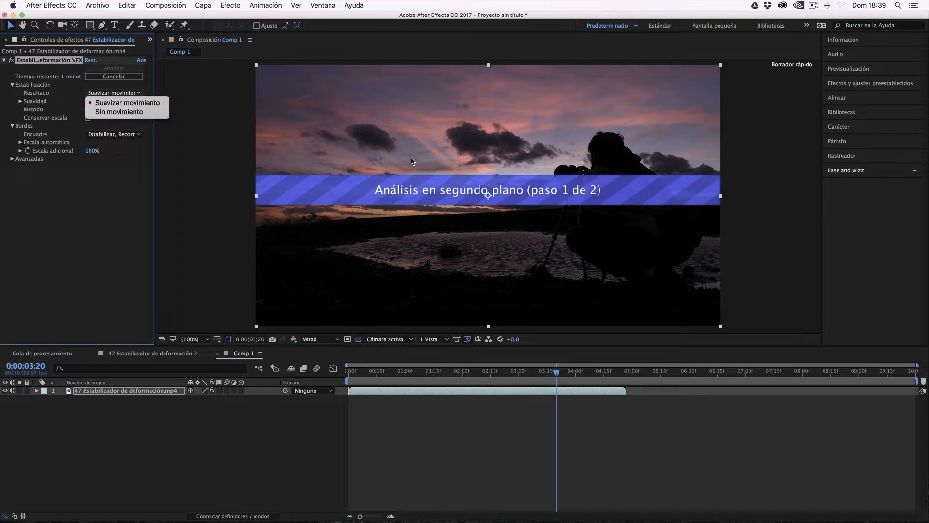
pyautogui.click(115, 114)
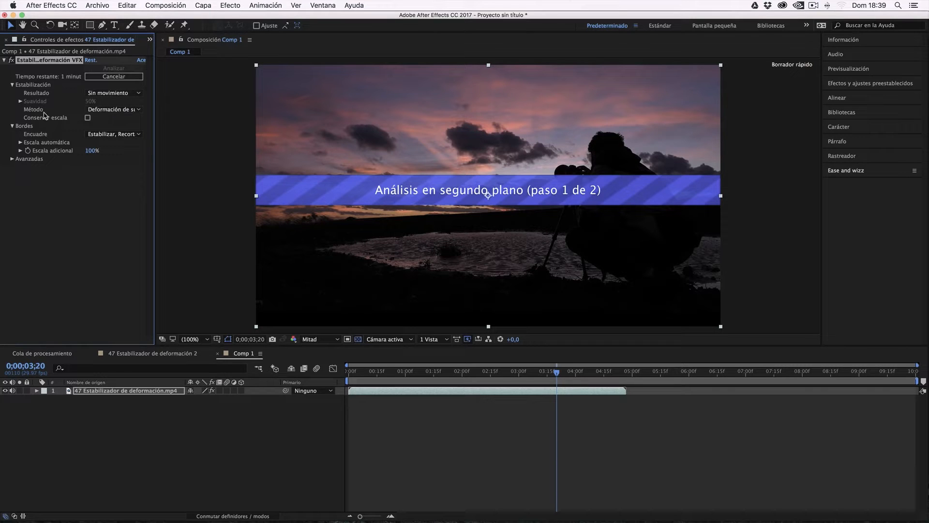
pyautogui.click(94, 110)
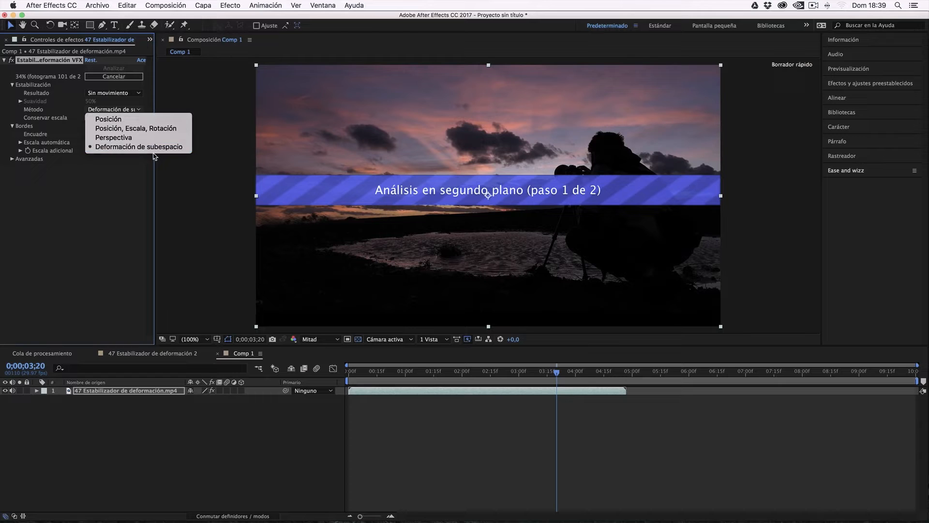
pyautogui.click(395, 243)
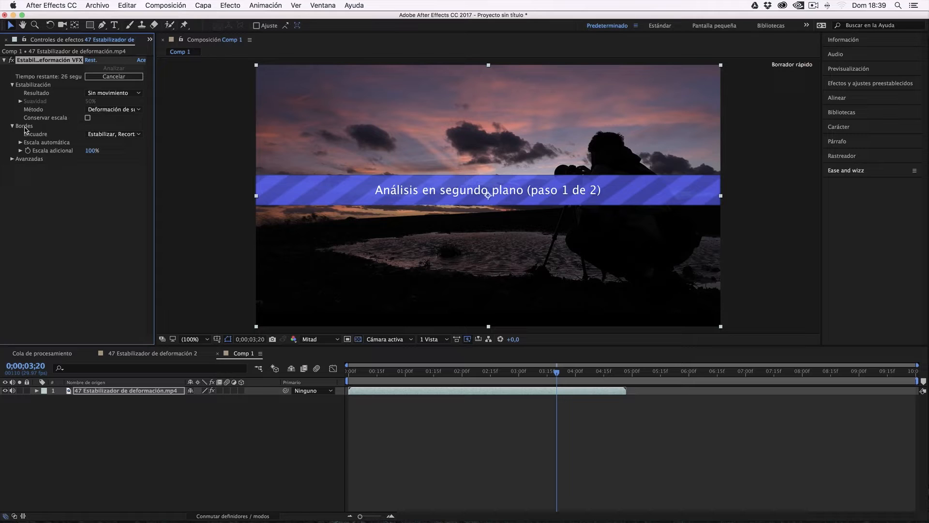
# - Set the stabilizer's Encuadre to Sólo estabilizar and preview the clip, stopping around 0;00;01;11 to inspect the frame edges
pyautogui.click(94, 135)
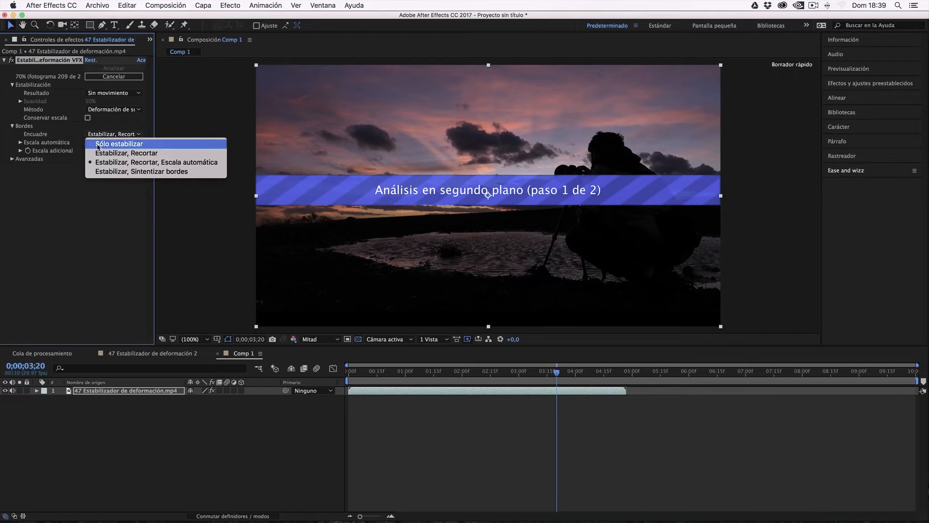
pyautogui.click(97, 146)
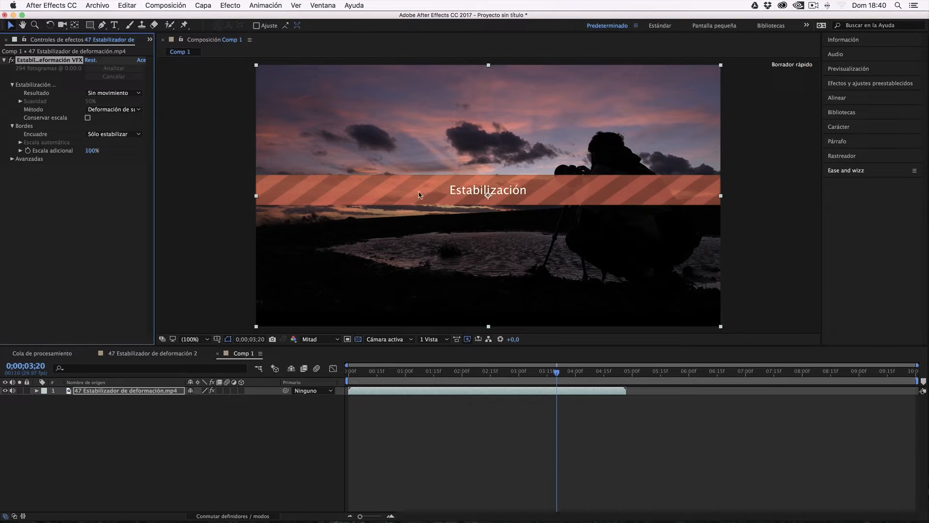
pyautogui.click(442, 393)
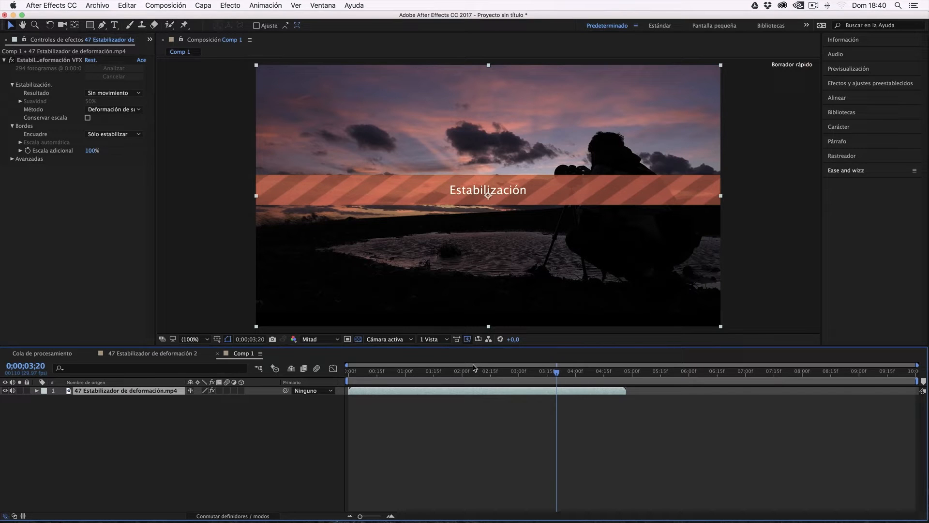
pyautogui.moveTo(448, 376); pyautogui.dragTo(366, 375)
pyautogui.press('space')
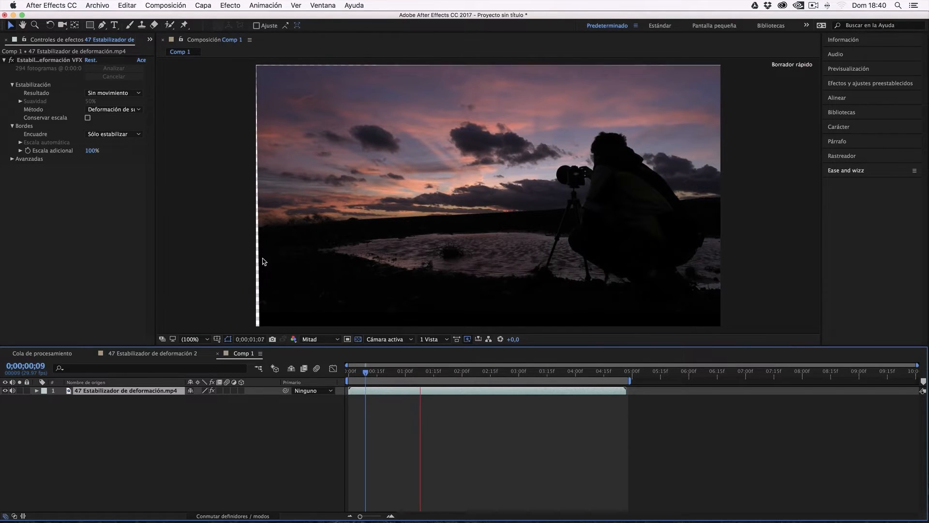
pyautogui.press('space')
pyautogui.moveTo(461, 371); pyautogui.dragTo(426, 364)
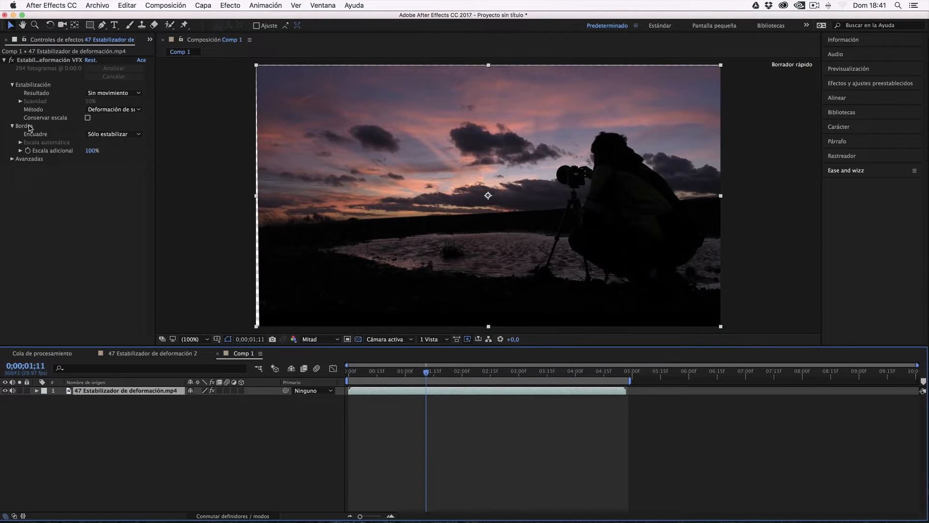
# - Try the Estabilizar, Recortar option for Encuadre and undo the framing changes
pyautogui.click(122, 134)
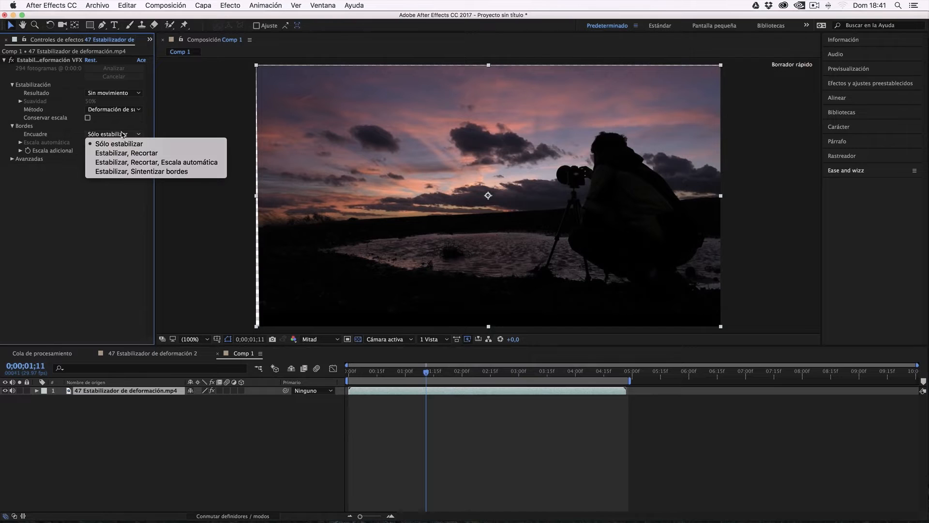
pyautogui.click(126, 153)
pyautogui.press('super+z')
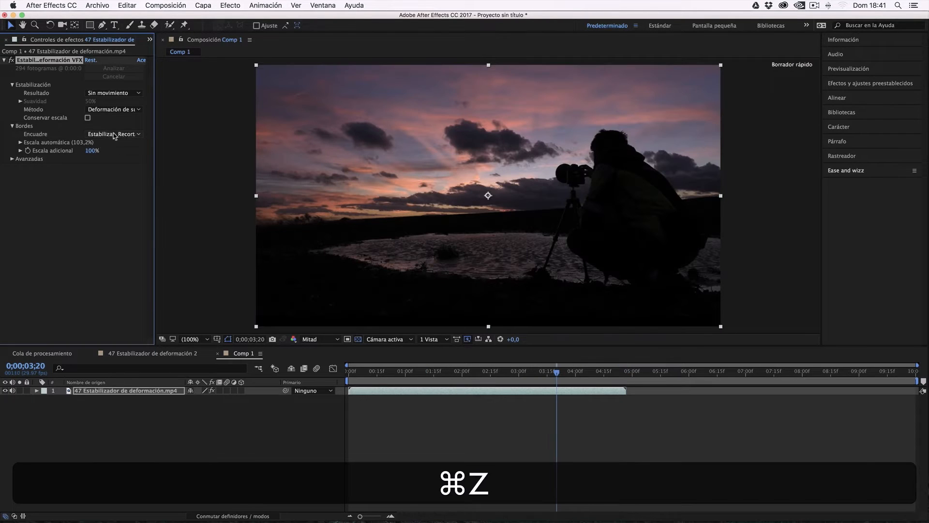
pyautogui.click(112, 134)
pyautogui.click(35, 193)
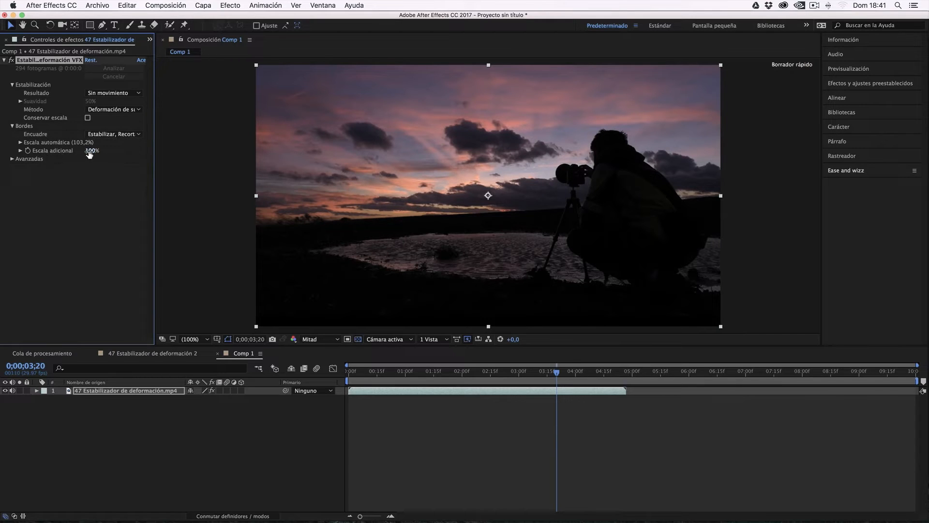
# - Preview the stabilized, cropped and auto-scaled clip from 0;00;01;04
pyautogui.click(412, 372)
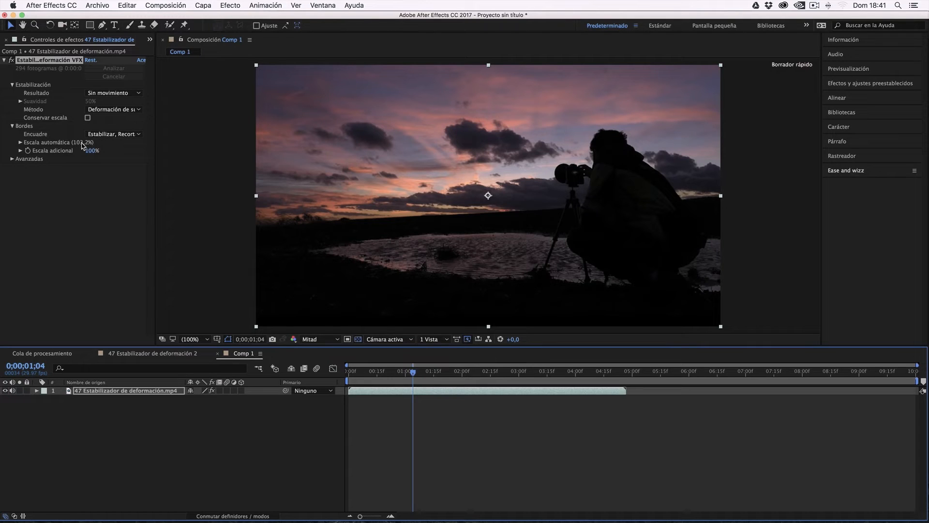
pyautogui.press('space')
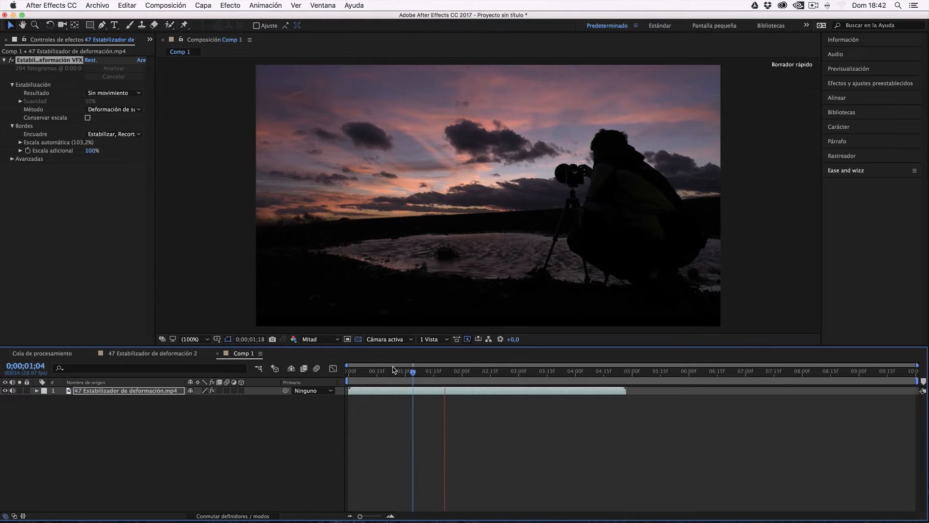
pyautogui.press('space')
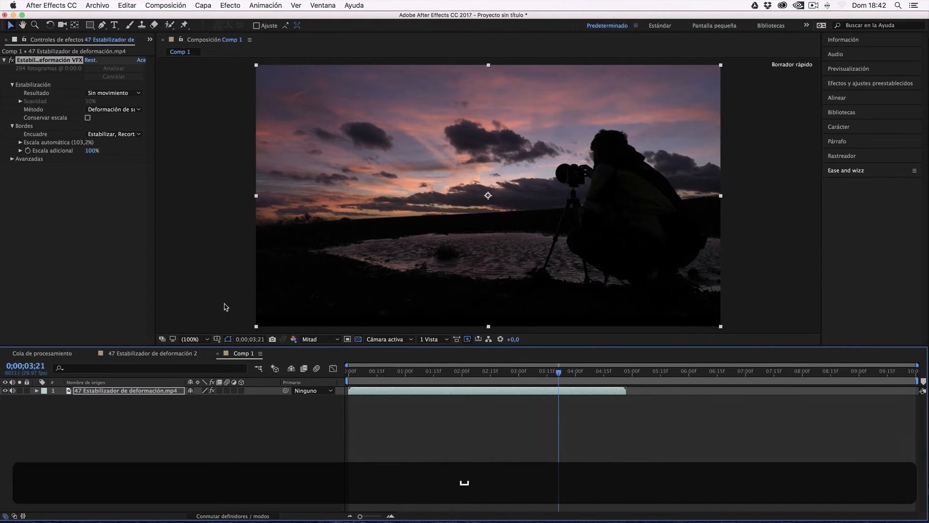
# - Create a new composition and add "47 Estabilizador de deformación 2.mp4" to it as a layer
pyautogui.click(165, 5)
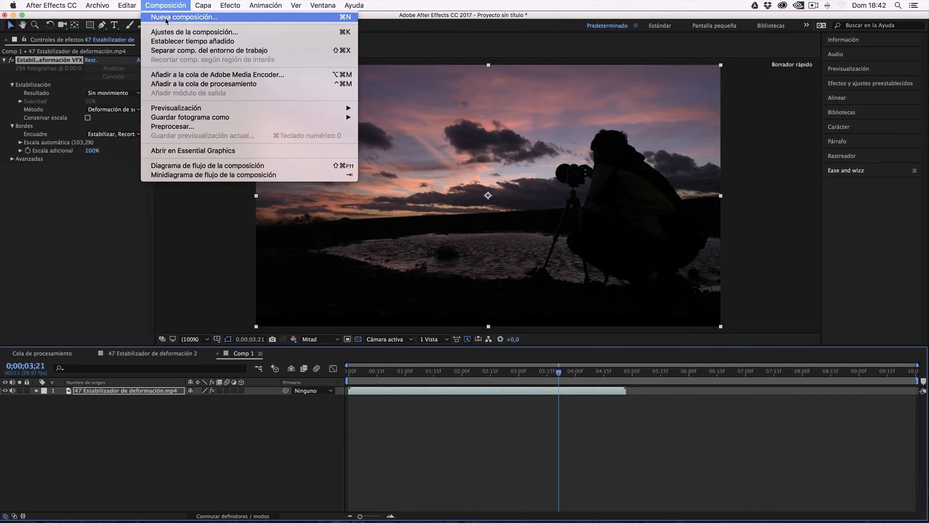
pyautogui.click(174, 28)
pyautogui.click(740, 349)
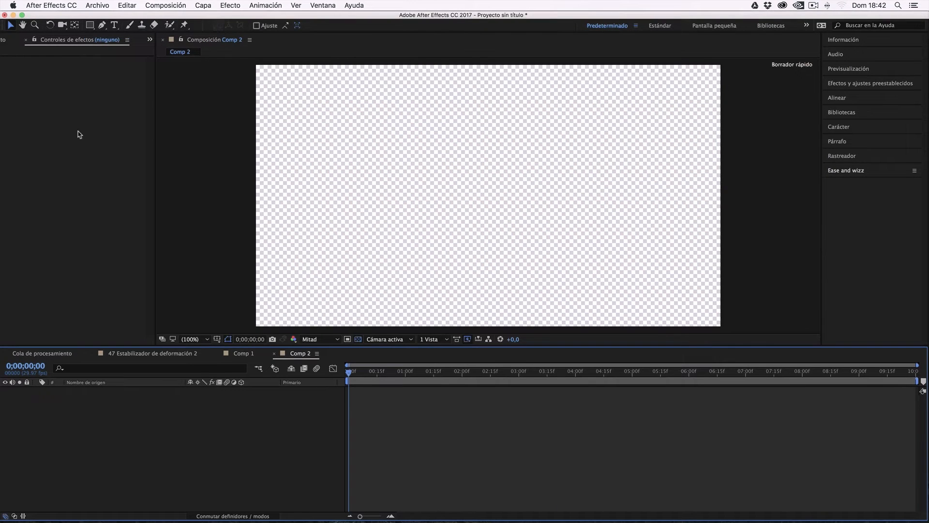
pyautogui.click(4, 39)
pyautogui.click(43, 147)
pyautogui.moveTo(44, 137); pyautogui.dragTo(86, 416)
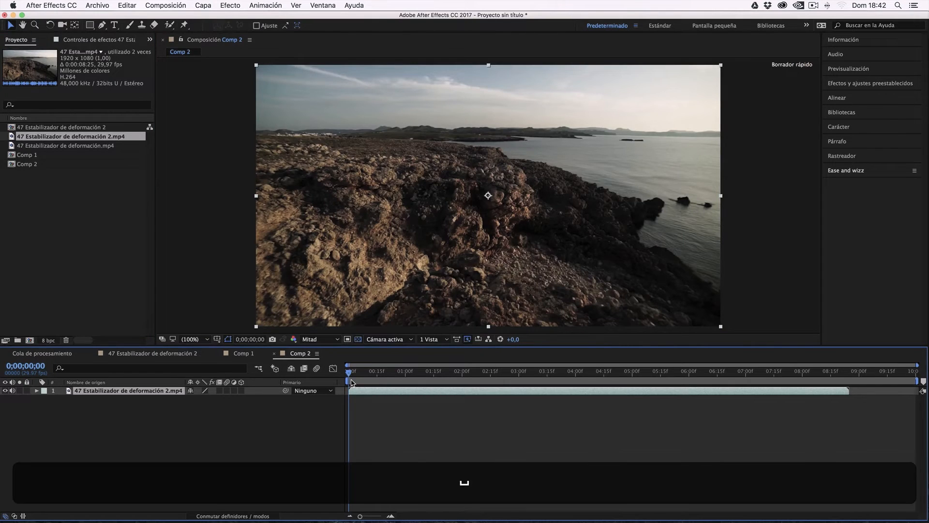
# - Preview the coastal clip and set the work area's end to the clip's end at 0;00;08;25
pyautogui.press('space')
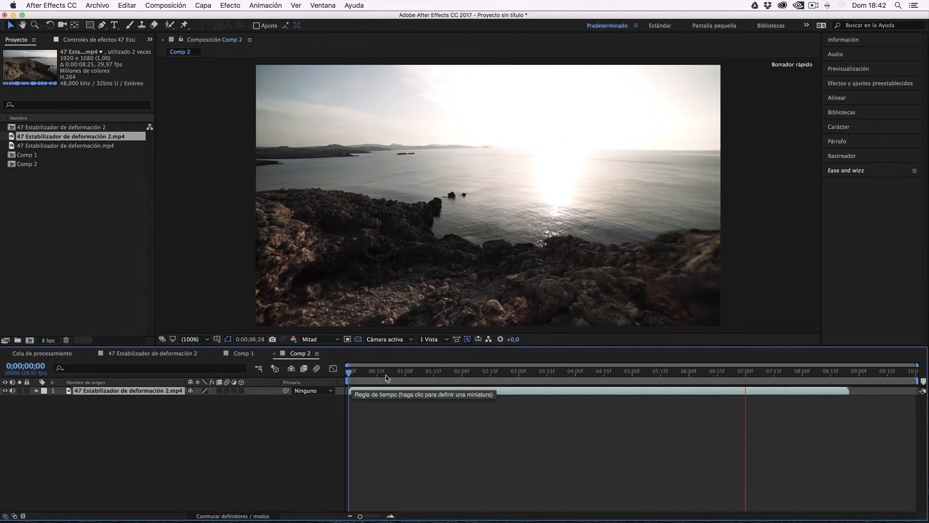
pyautogui.press('space')
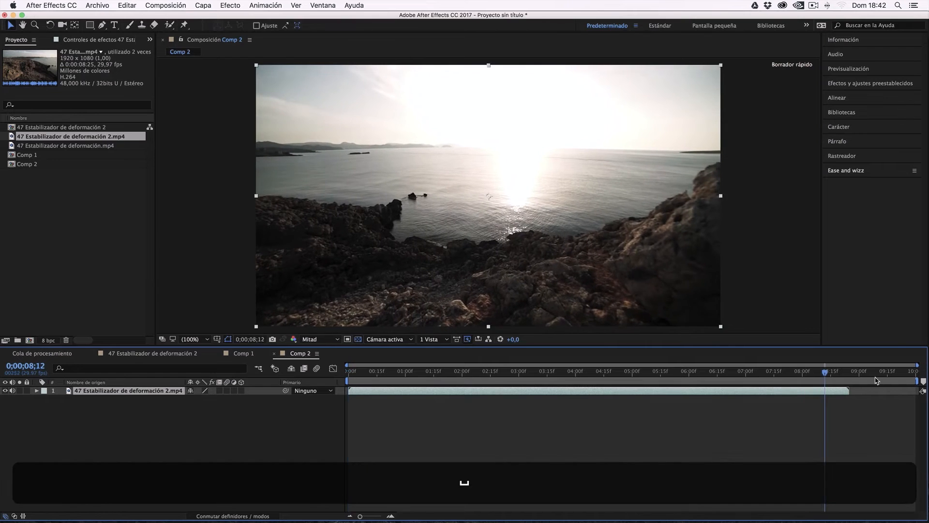
pyautogui.click(850, 379)
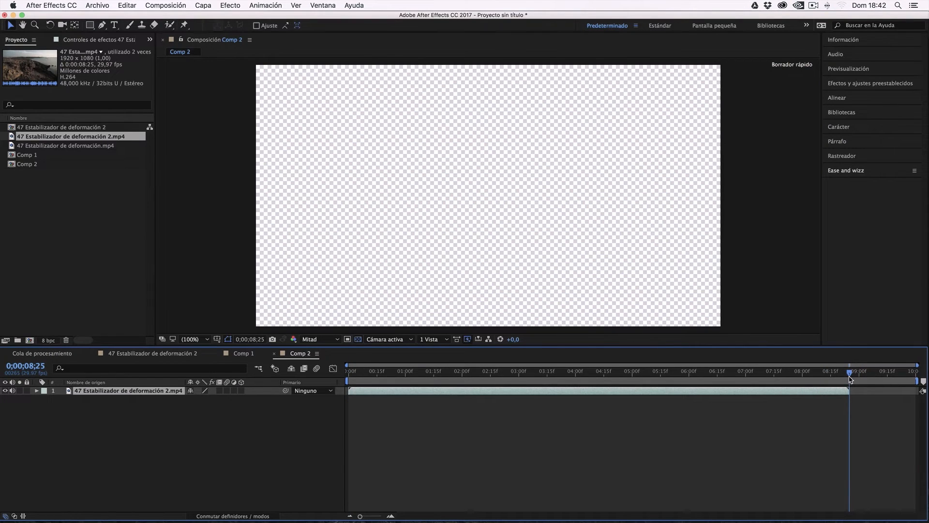
pyautogui.press('n')
# - Apply Estabilizador deformación VFX to the Comp 2 layer with Análisis detallado turned on, and cancel its analysis
pyautogui.click(275, 4)
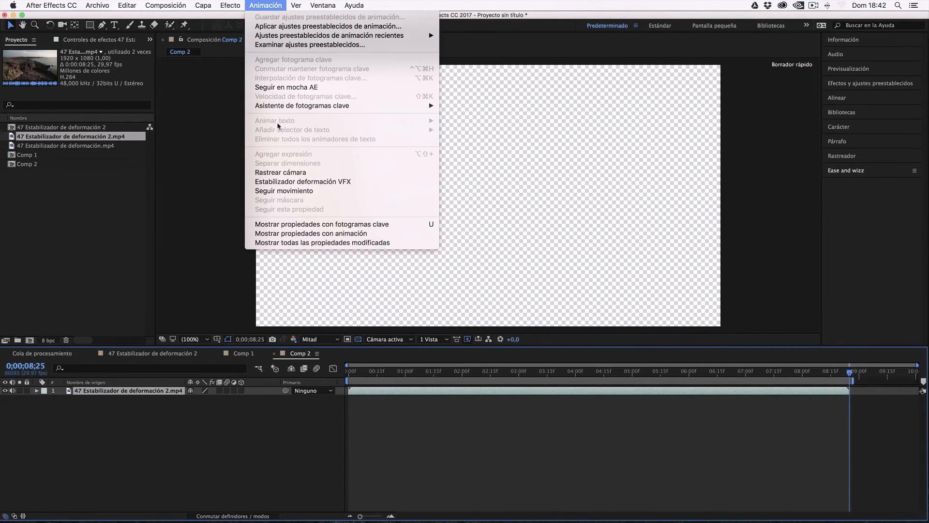
pyautogui.click(286, 181)
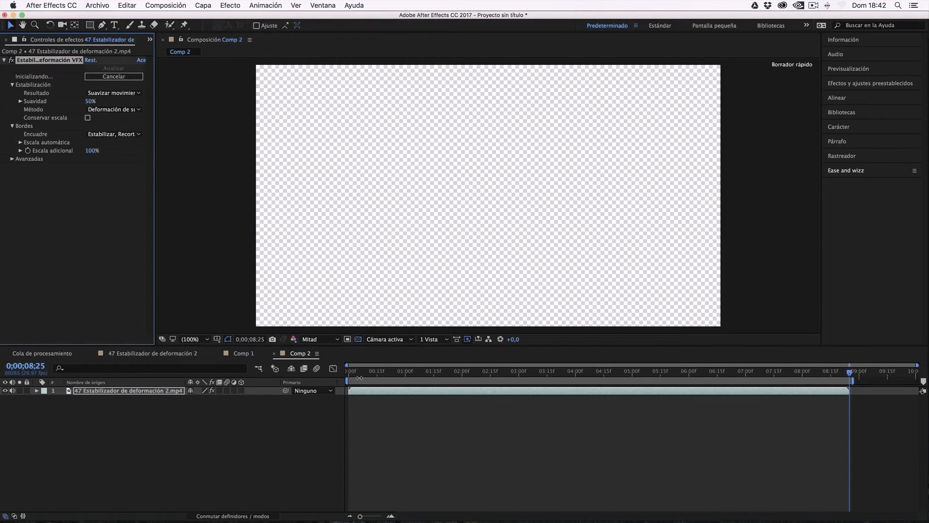
pyautogui.click(12, 159)
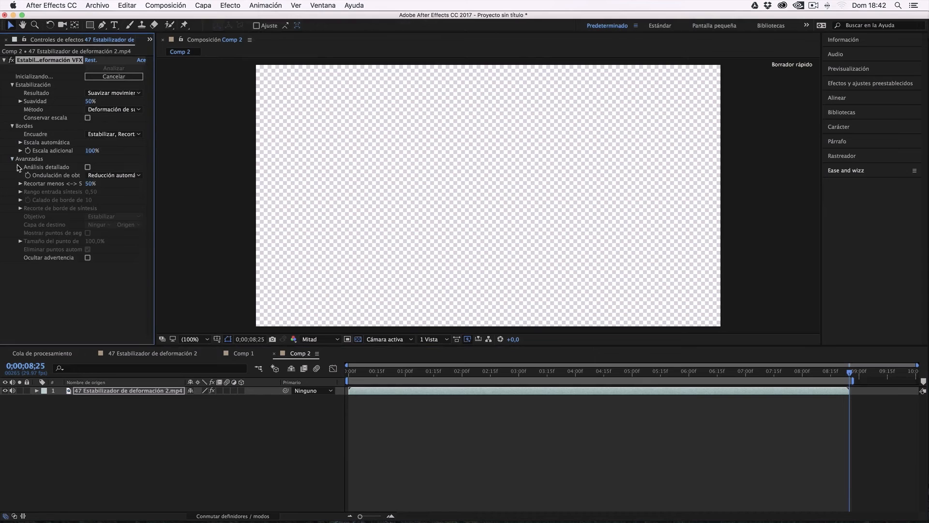
pyautogui.click(88, 167)
pyautogui.click(13, 159)
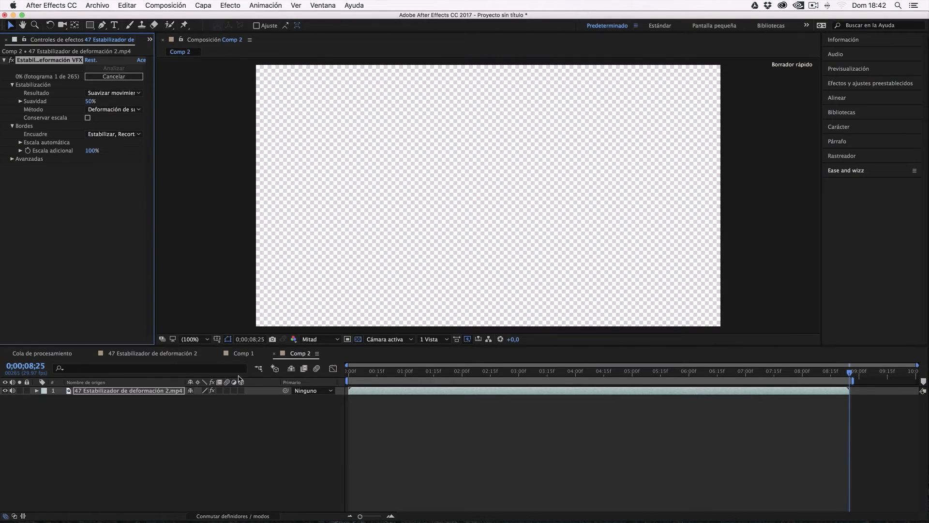
pyautogui.click(114, 76)
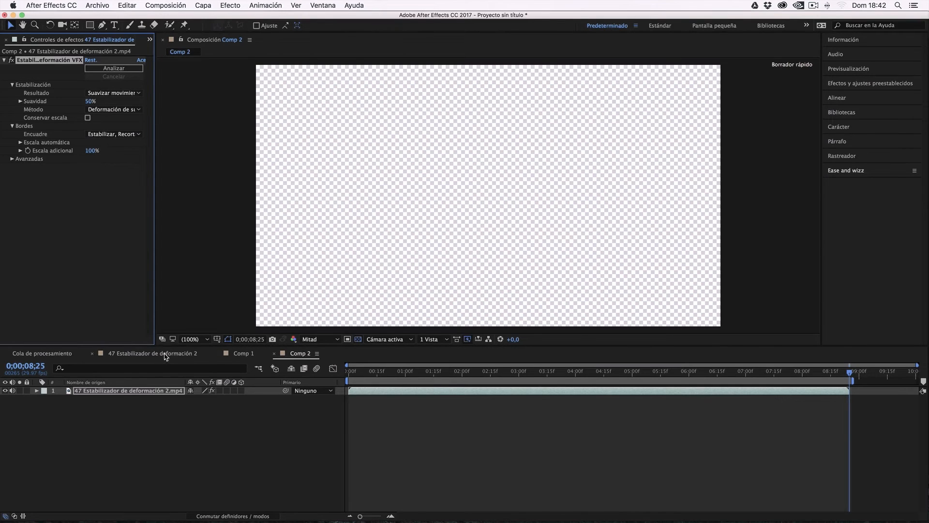
# - Open the "47 Estabilizador de deformación 2" composition and preview its stabilized clip from 0:14:42:03
pyautogui.click(154, 353)
pyautogui.click(352, 372)
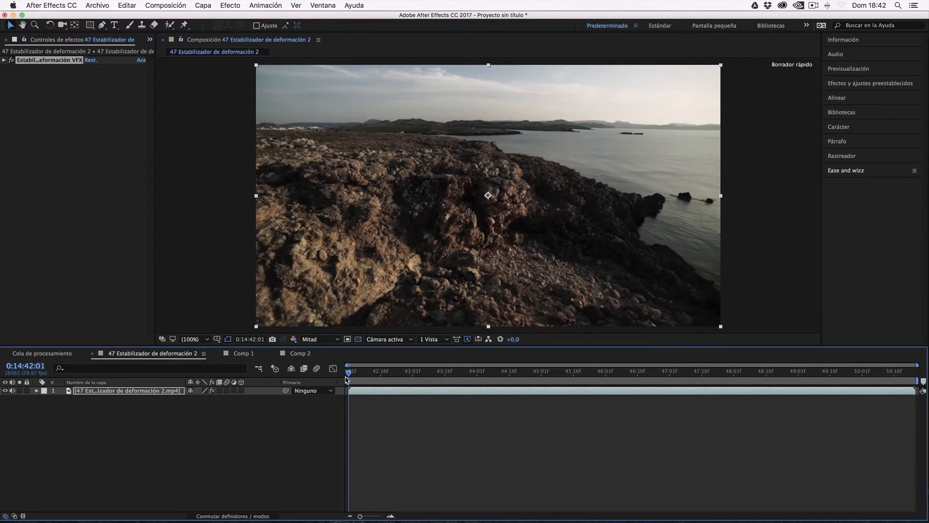
pyautogui.press('space')
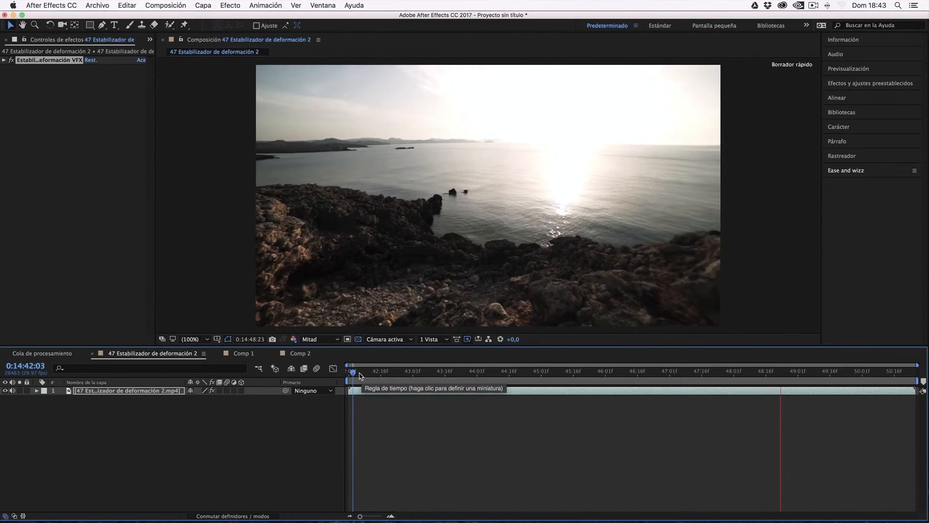
# - Expand the stabilizer effect and review its Resultado, Suavidad and Método settings, keeping Deformación de subespacio as the method
pyautogui.click(4, 61)
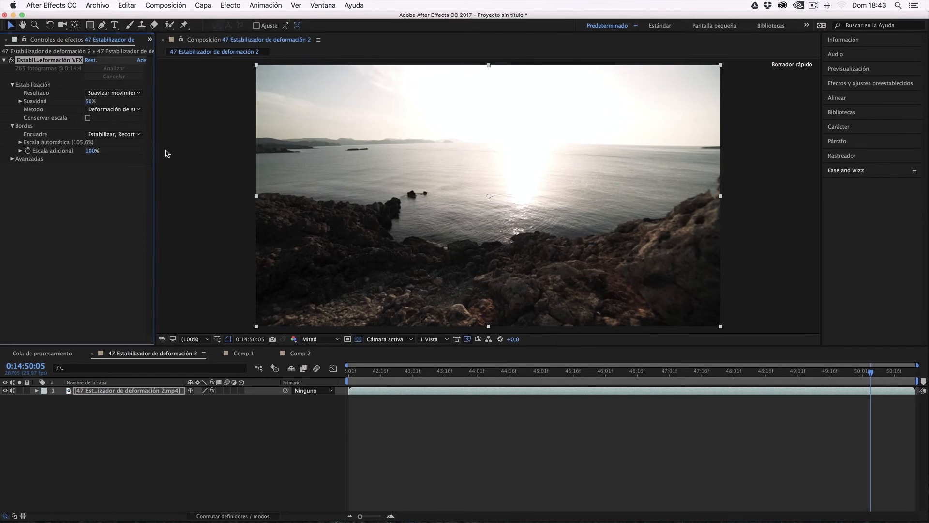
pyautogui.click(110, 93)
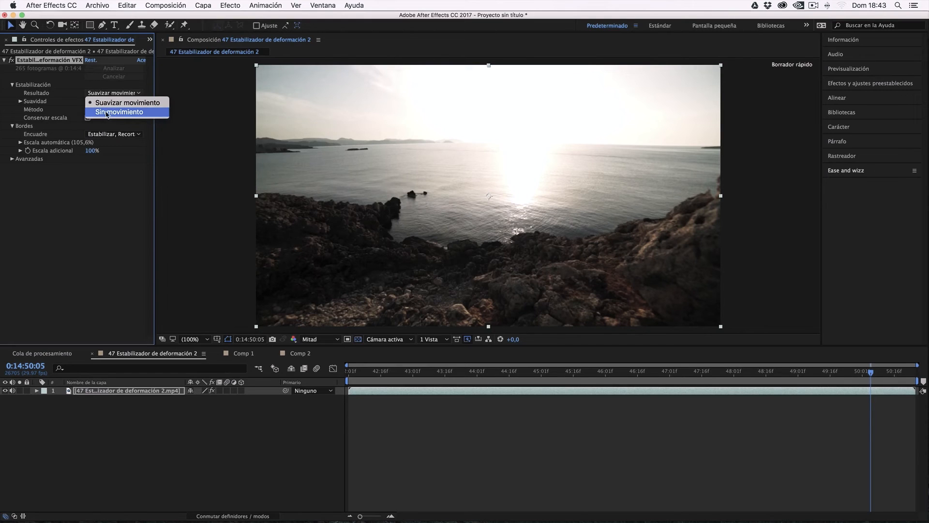
pyautogui.click(58, 105)
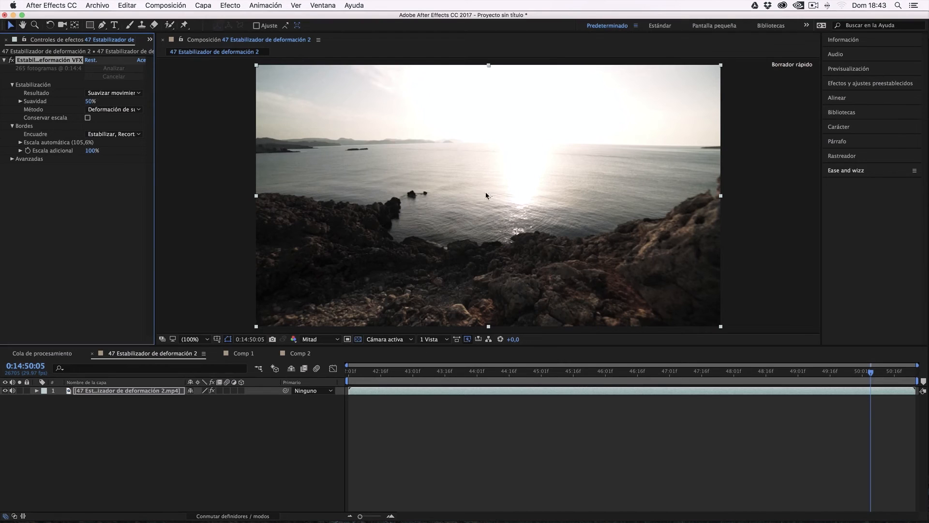
pyautogui.click(90, 102)
pyautogui.write('10')
pyautogui.press('Escape')
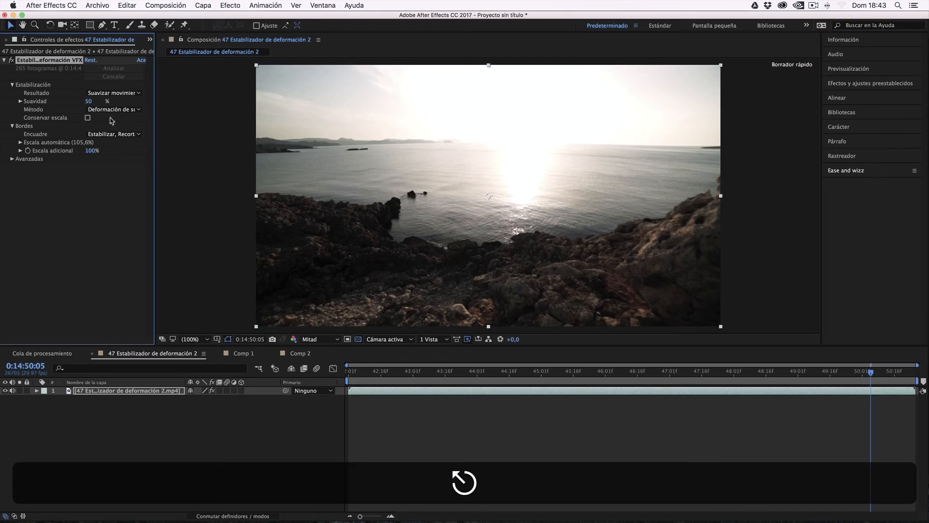
pyautogui.click(114, 110)
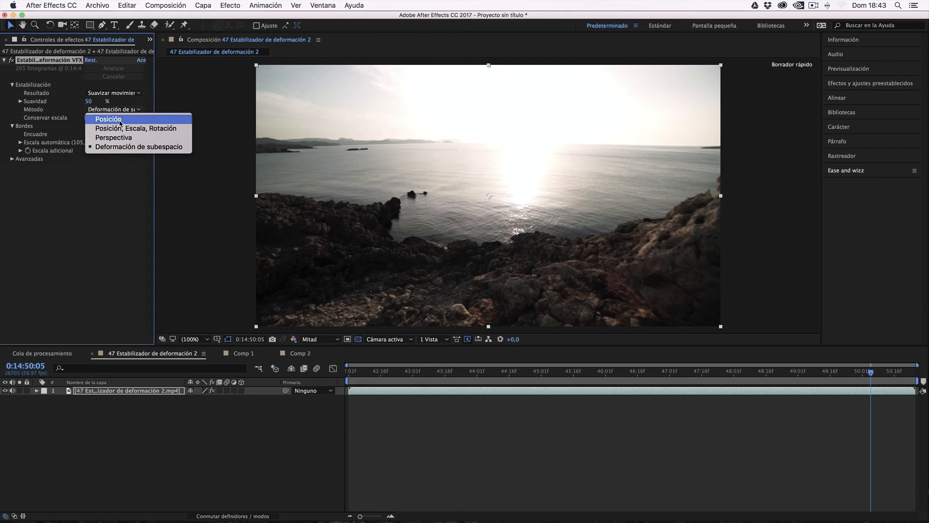
pyautogui.click(129, 147)
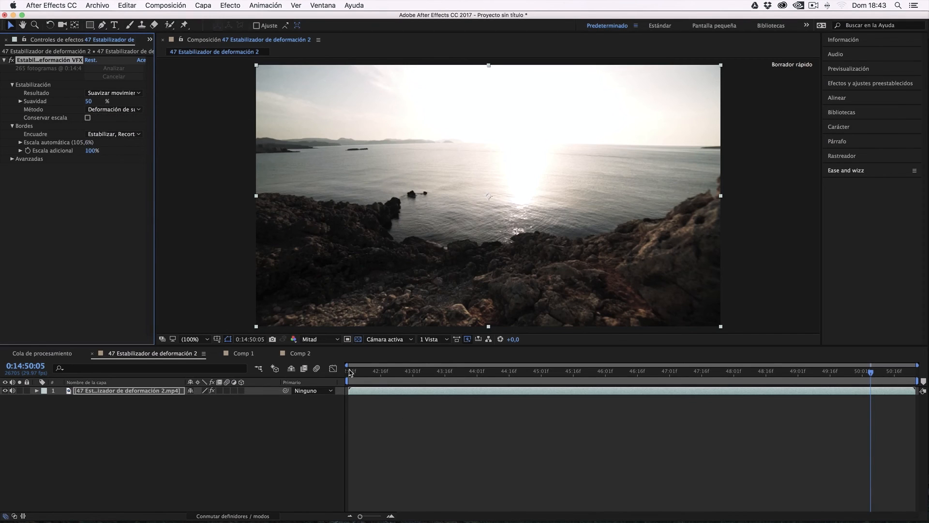
# - Preview the stabilized coastal clip again from 0:14:42:05 and stop the playback
pyautogui.click(357, 372)
pyautogui.press('space')
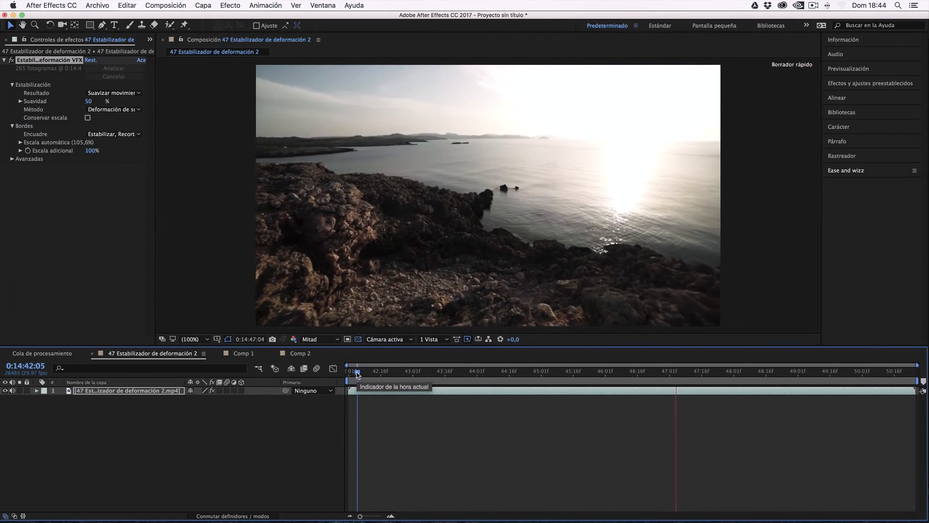
pyautogui.press('space')
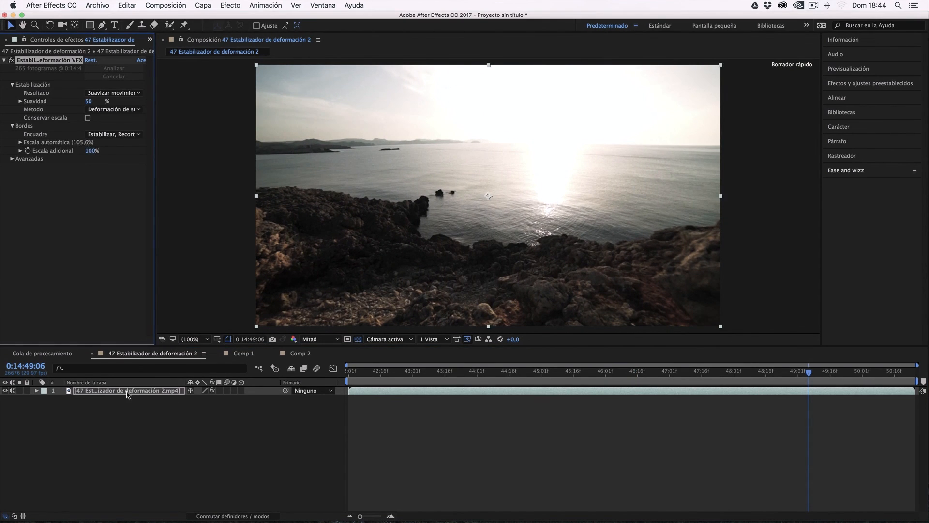
# - Scrub through the stabilized clip to examine the rocks and horizon at 0:14:44:01 and 0:14:47:04
pyautogui.click(444, 371)
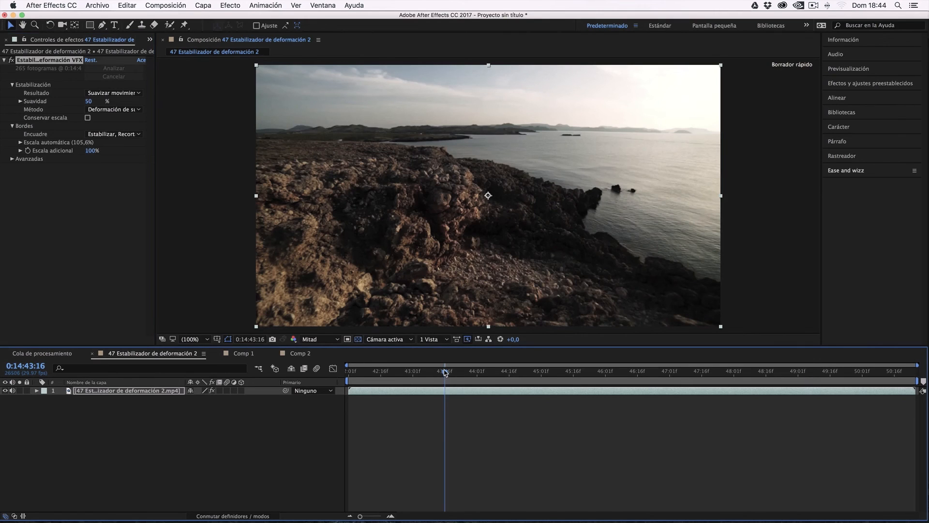
pyautogui.moveTo(444, 371); pyautogui.dragTo(478, 373)
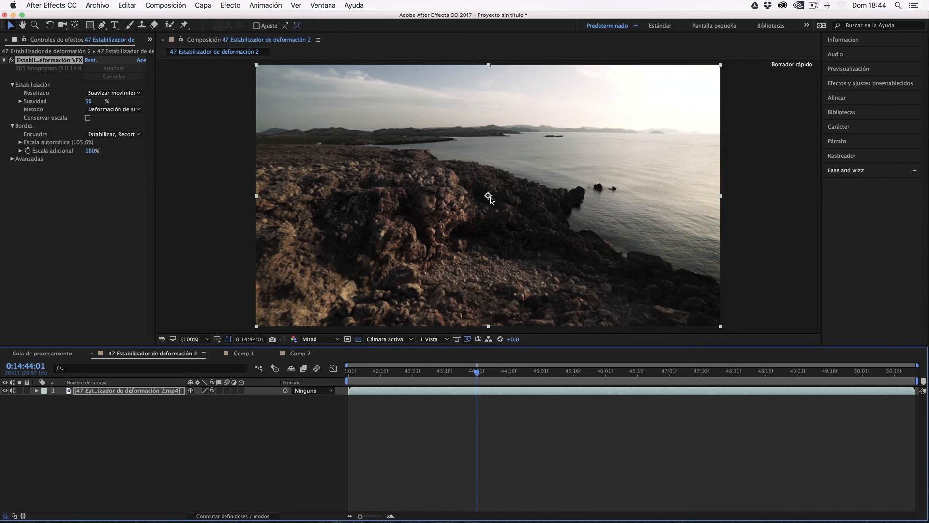
pyautogui.click(539, 371)
pyautogui.moveTo(539, 370); pyautogui.dragTo(677, 373)
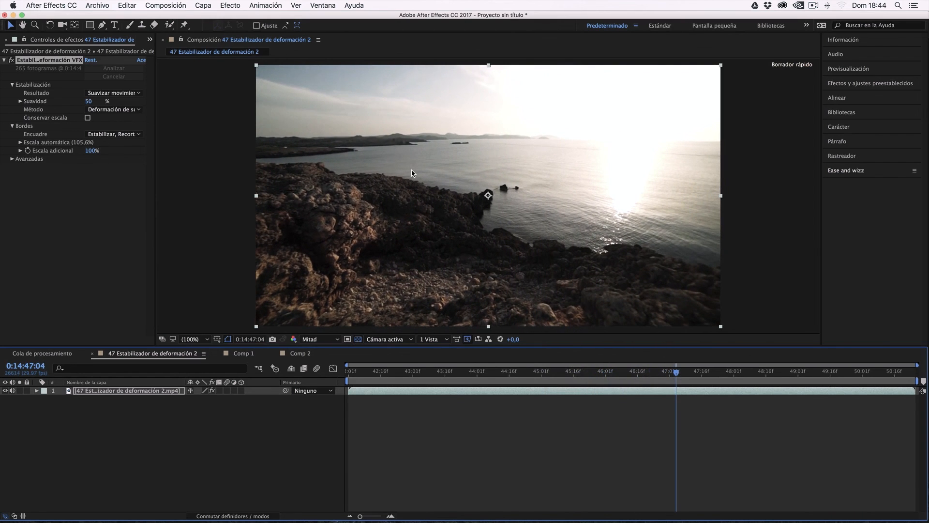